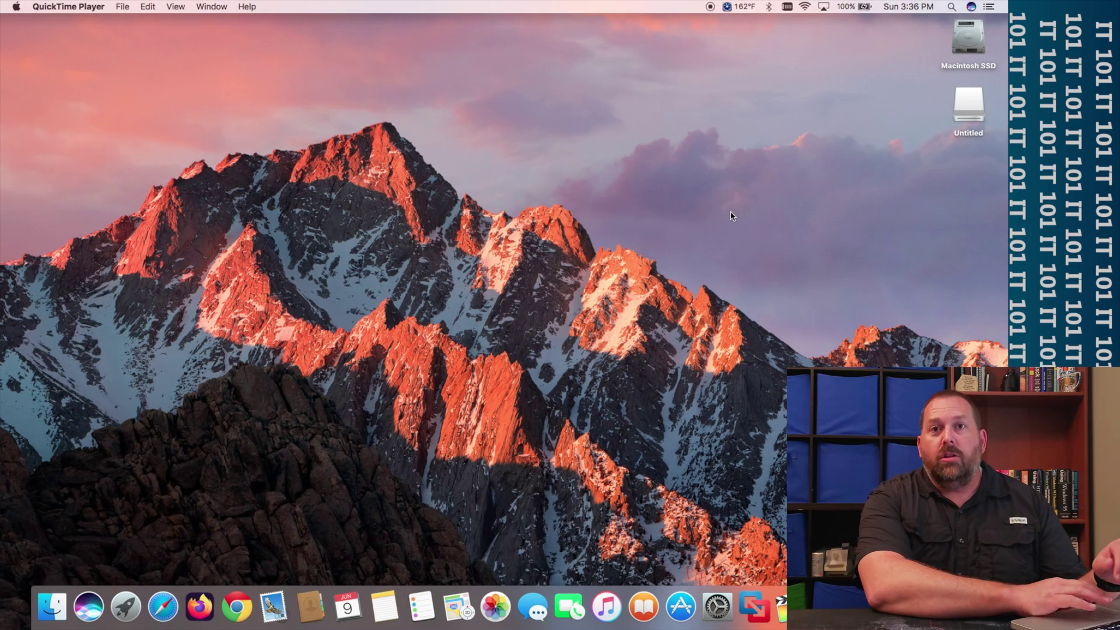
- Search Spotlight for 'disk' and launch Disk Utility from Top Hits
{"action": "left_click", "coordinate": [952, 7]}
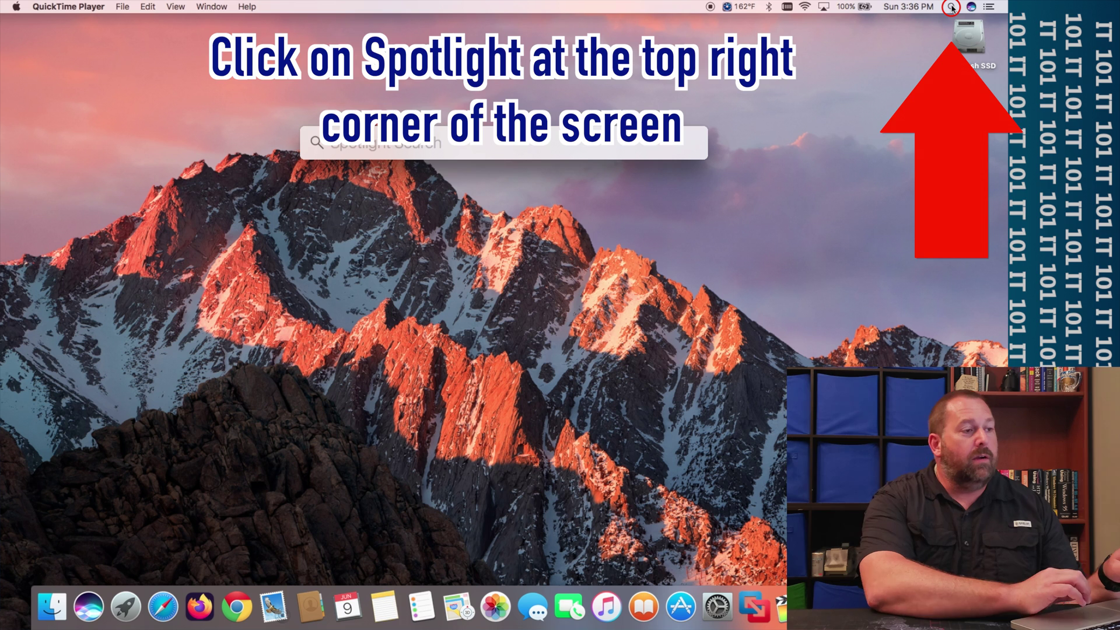
{"action": "type", "text": "disk"}
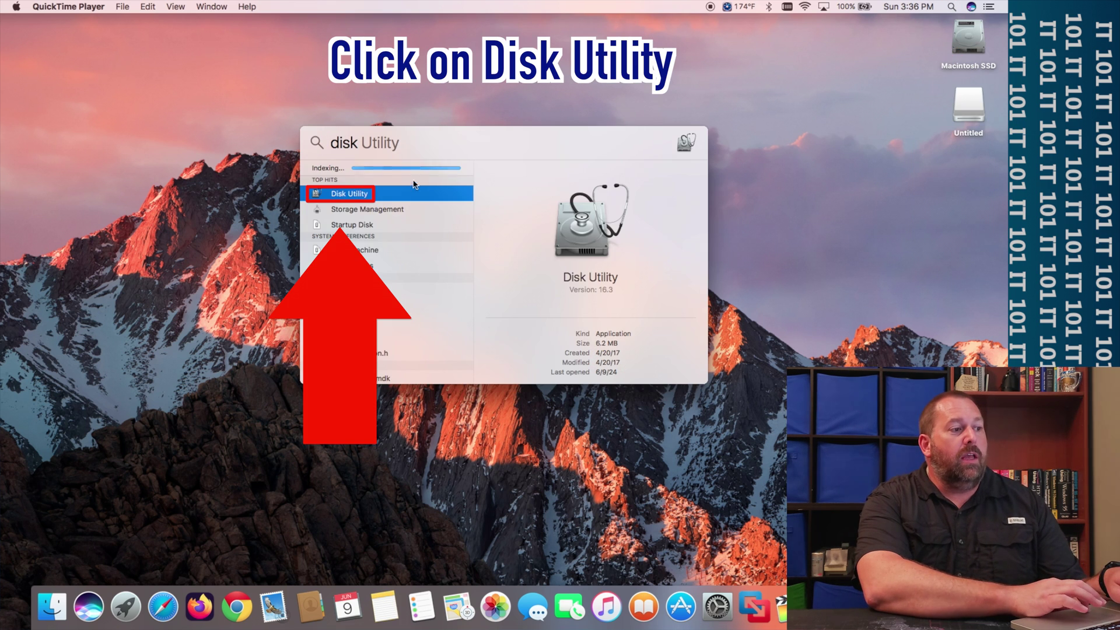
{"action": "left_click", "coordinate": [360, 194]}
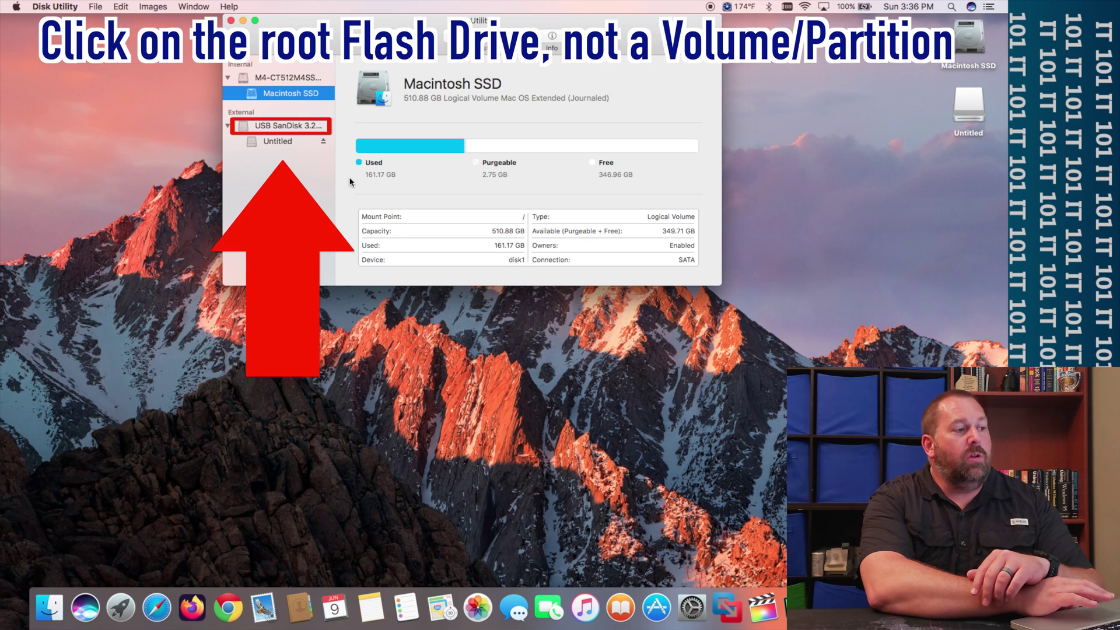
- Start erasing the whole USB SanDisk drive with the new name IT101
{"action": "left_click", "coordinate": [274, 127]}
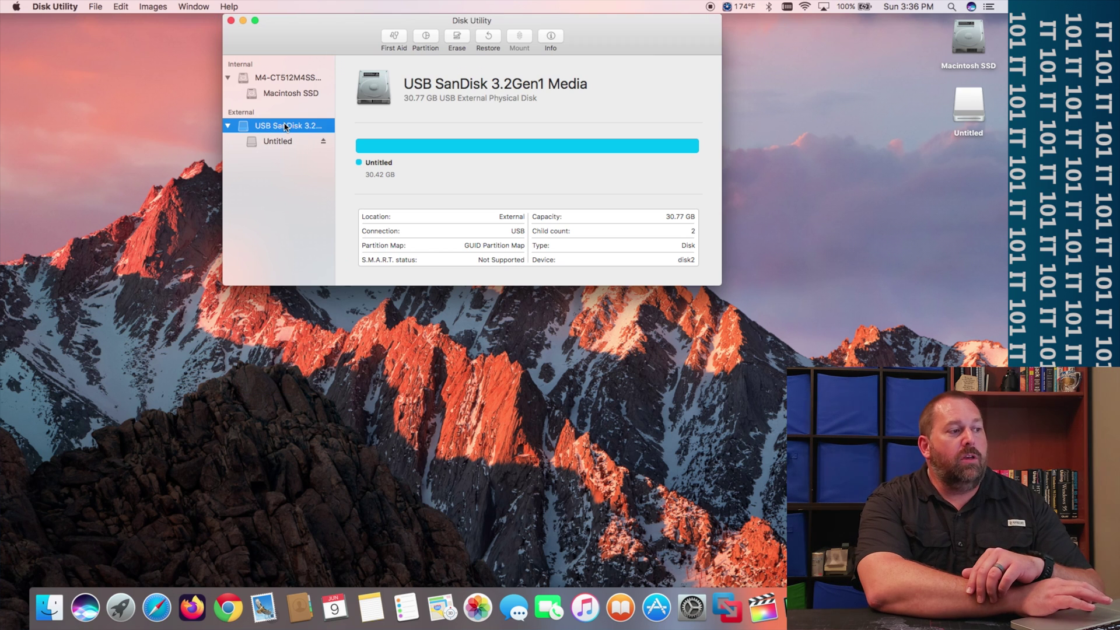
{"action": "left_click", "coordinate": [457, 39]}
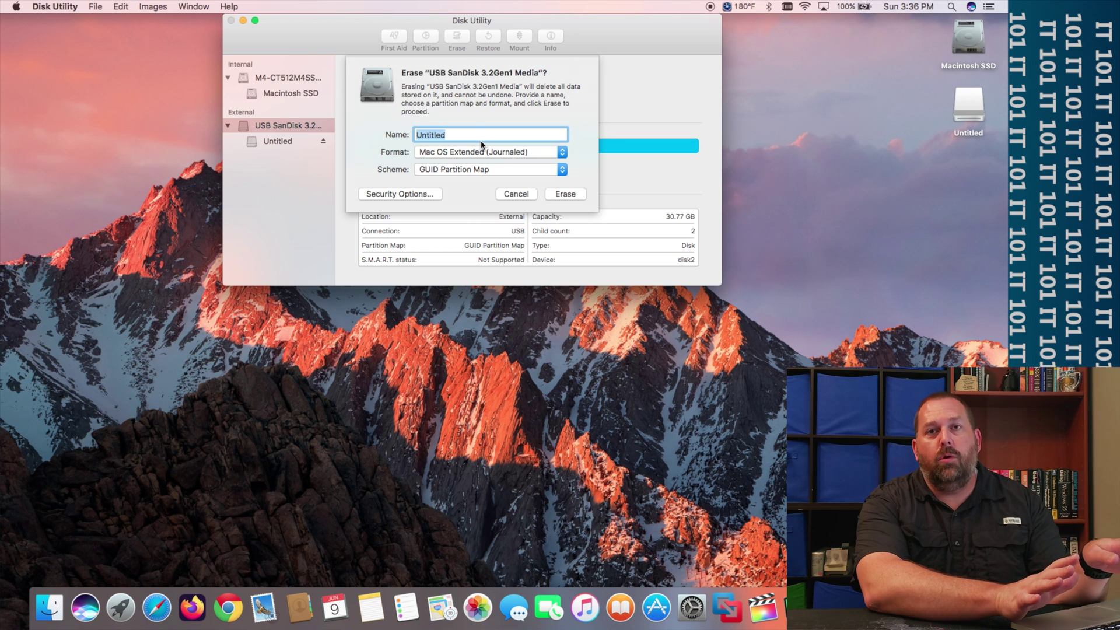
{"action": "type", "text": "IT"}
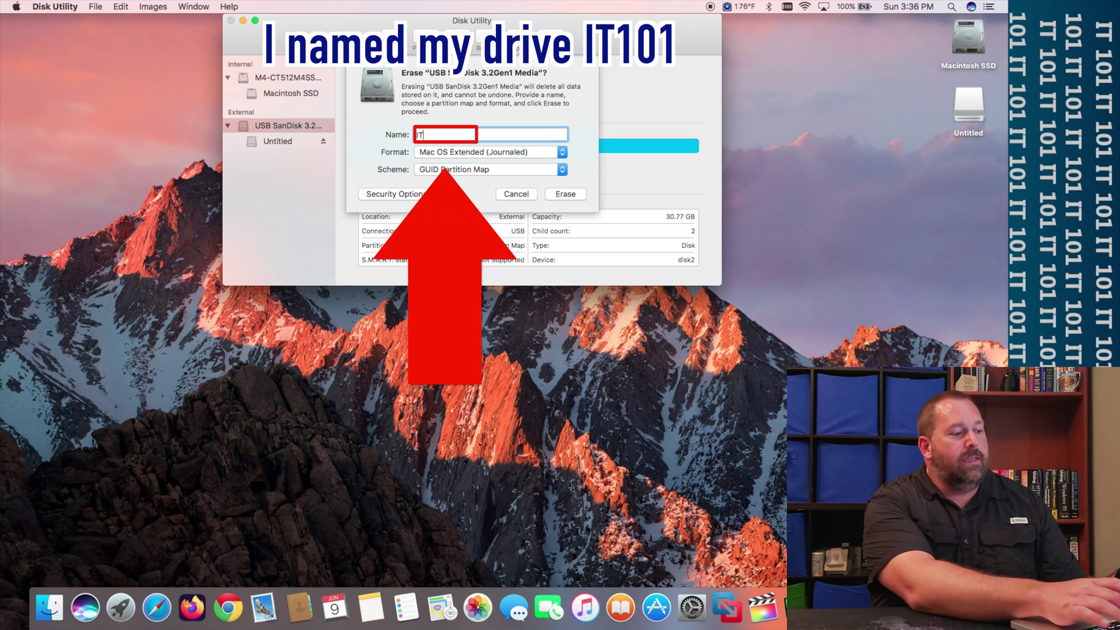
{"action": "type", "text": "101"}
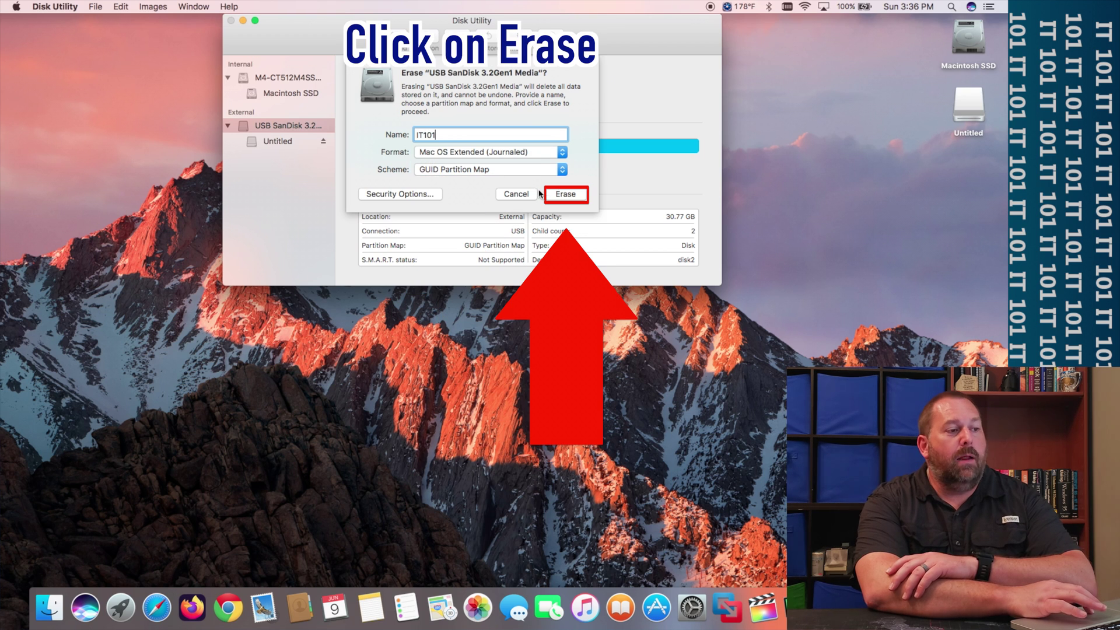
- Confirm the erase so the drive becomes a 30.42 GB IT101 volume, then quit Disk Utility
{"action": "left_click", "coordinate": [570, 195]}
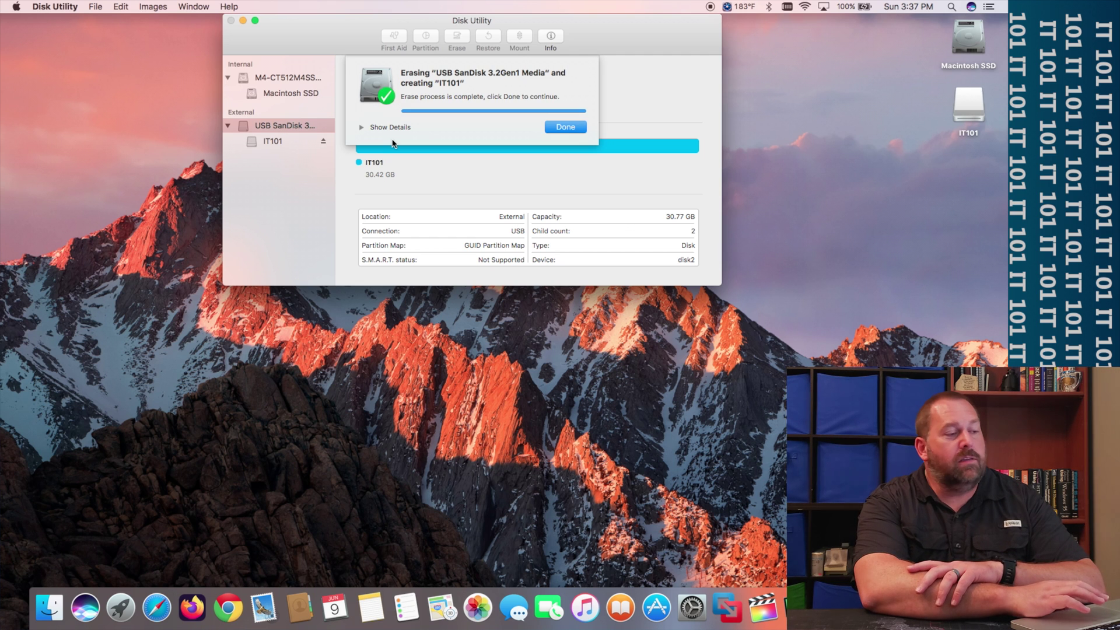
{"action": "left_click", "coordinate": [564, 128]}
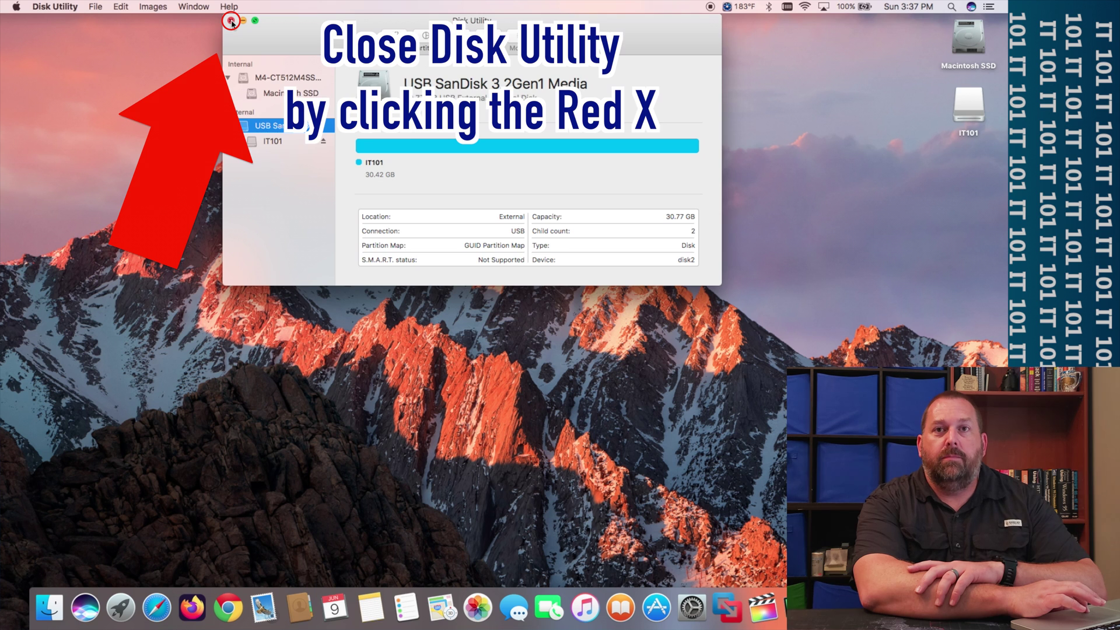
{"action": "left_click", "coordinate": [231, 21]}
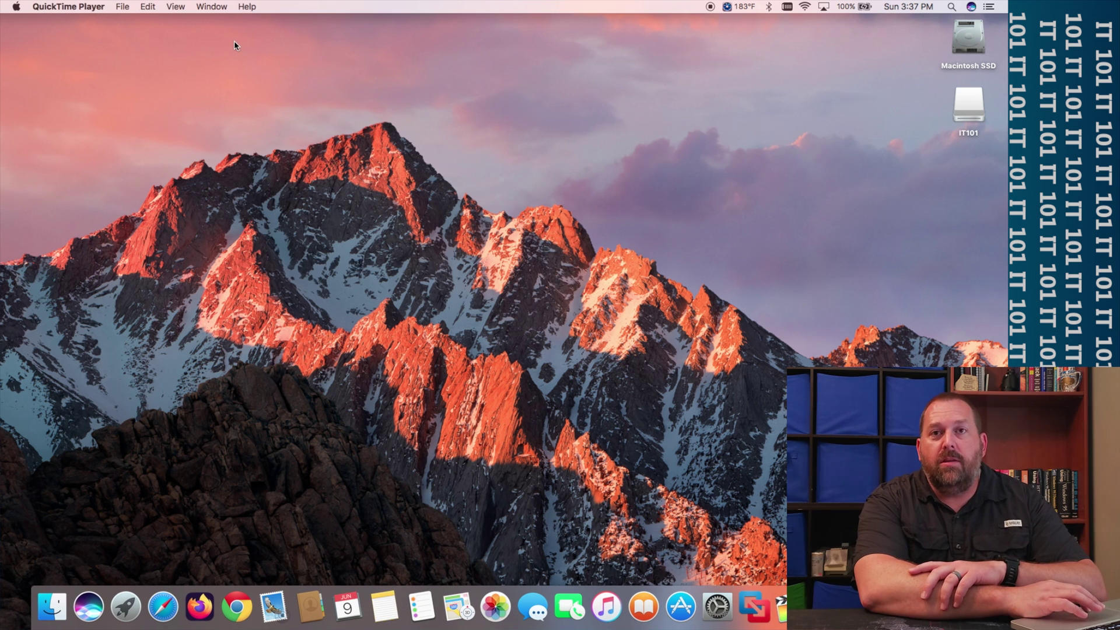
- Launch Chromium from the Dock and load duckduckgo.com
{"action": "left_click", "coordinate": [232, 39]}
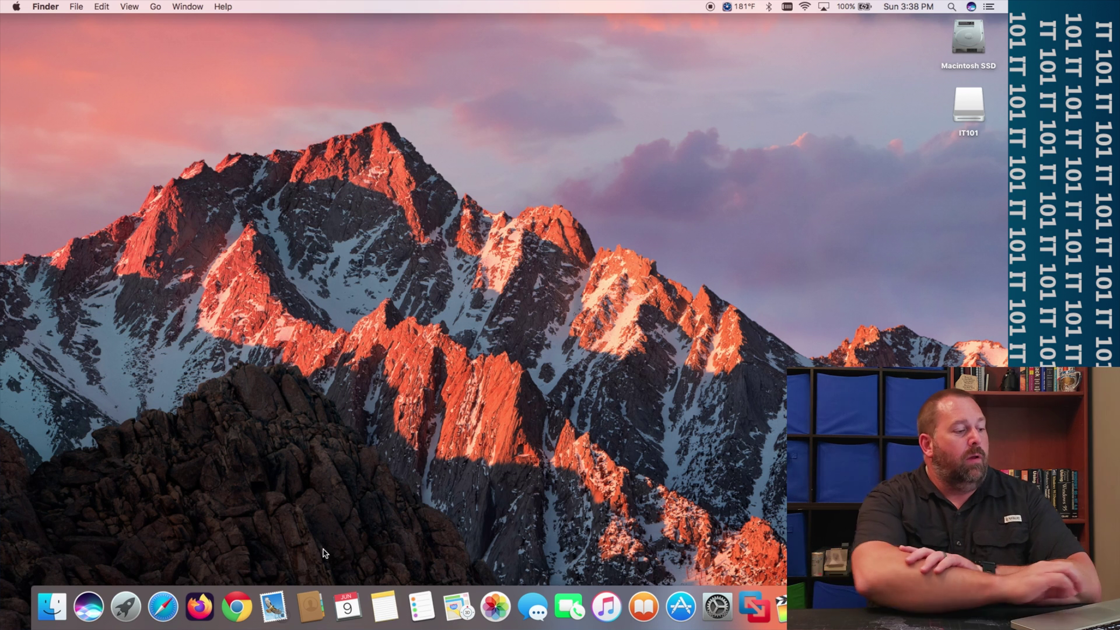
{"action": "left_click", "coordinate": [237, 607]}
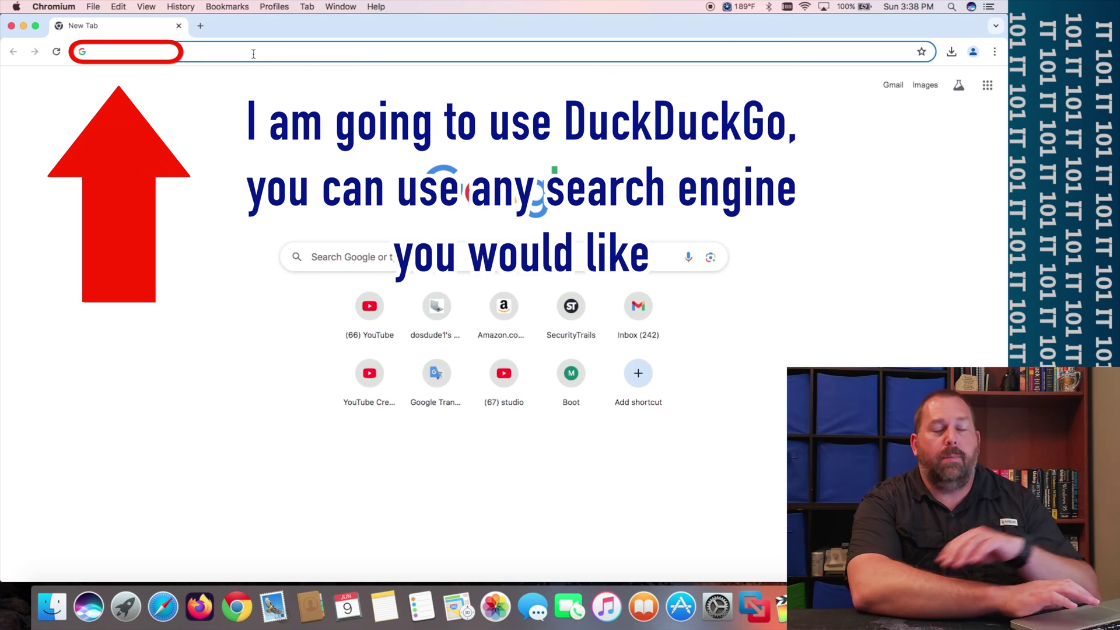
{"action": "type", "text": "du"}
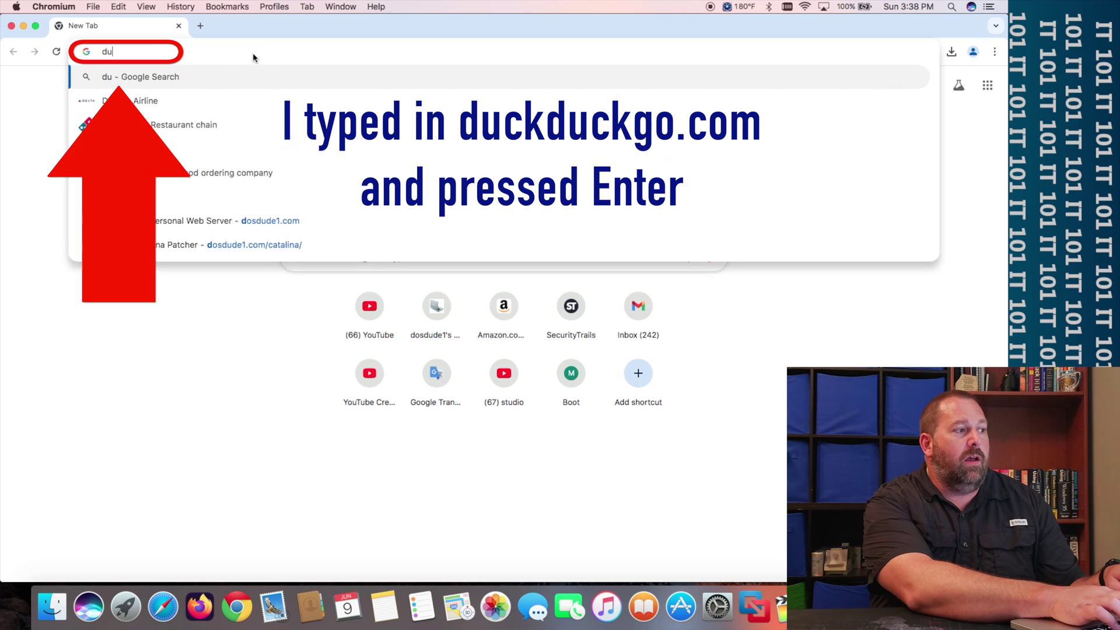
{"action": "type", "text": "ckduckgo.com"}
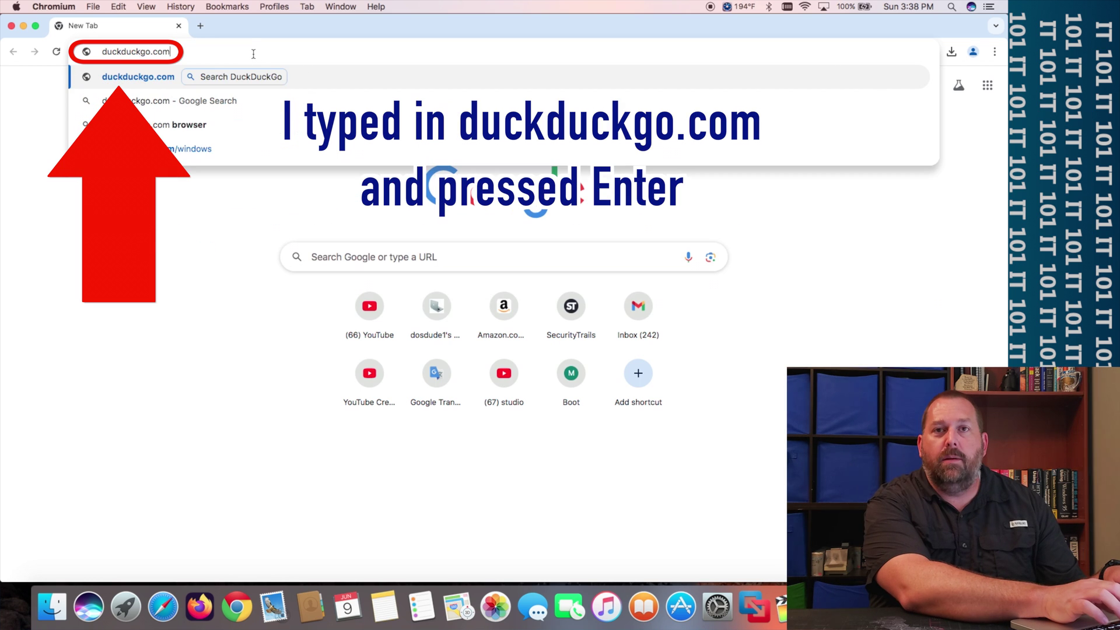
{"action": "key", "text": "Return"}
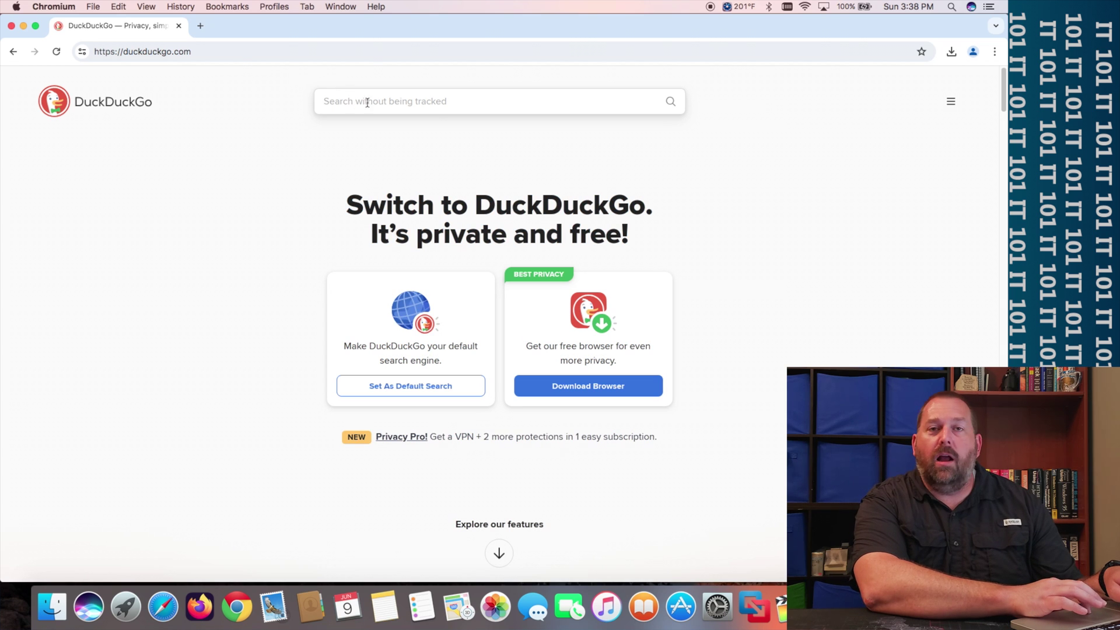
- Search DuckDuckGo for 'dosdude1 catalina patcher'
{"action": "left_click", "coordinate": [377, 103]}
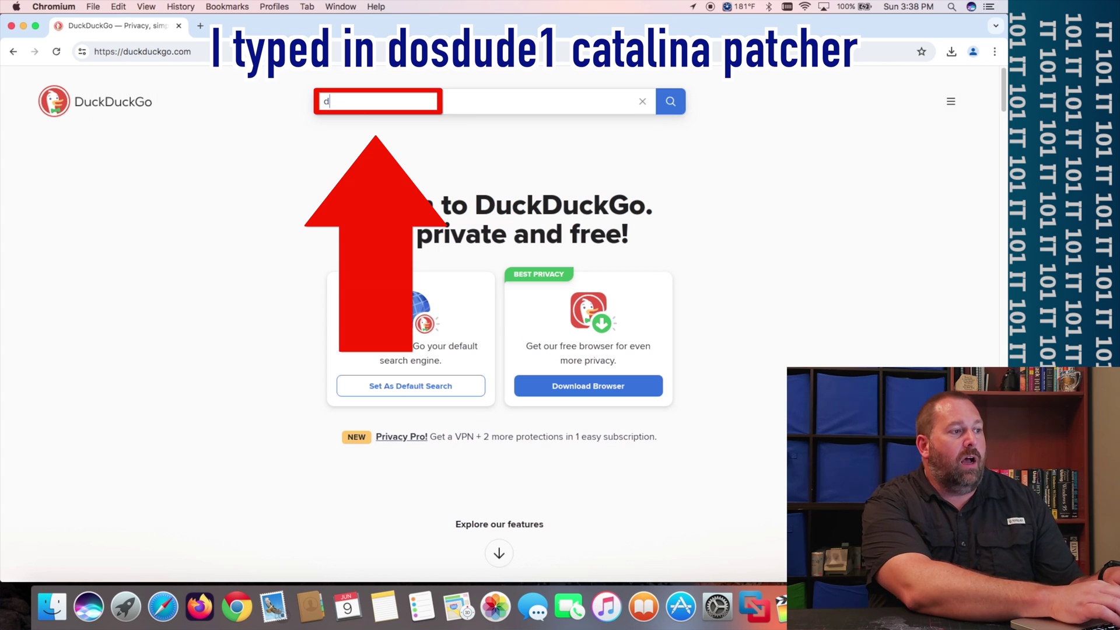
{"action": "type", "text": "dosdude1 "}
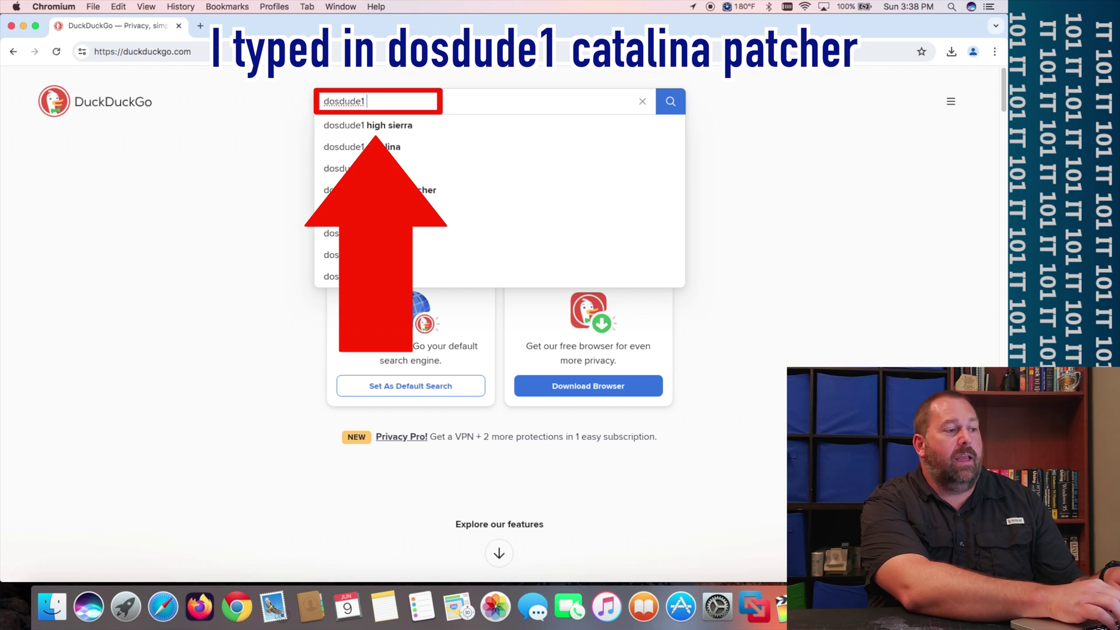
{"action": "type", "text": "catalina "}
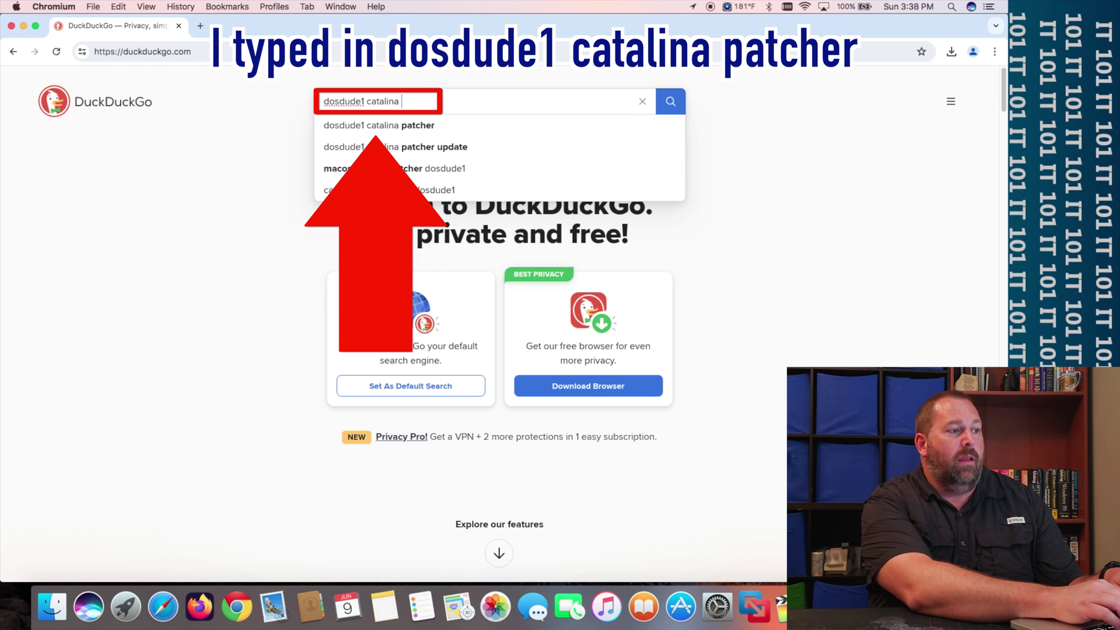
{"action": "type", "text": "patcher"}
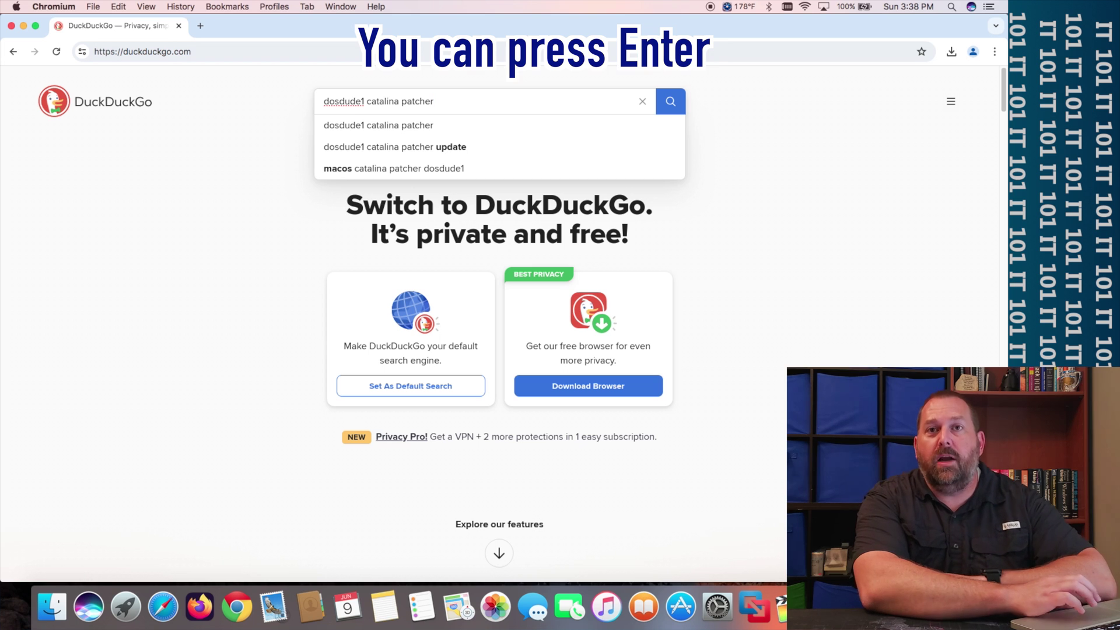
{"action": "left_click", "coordinate": [671, 103]}
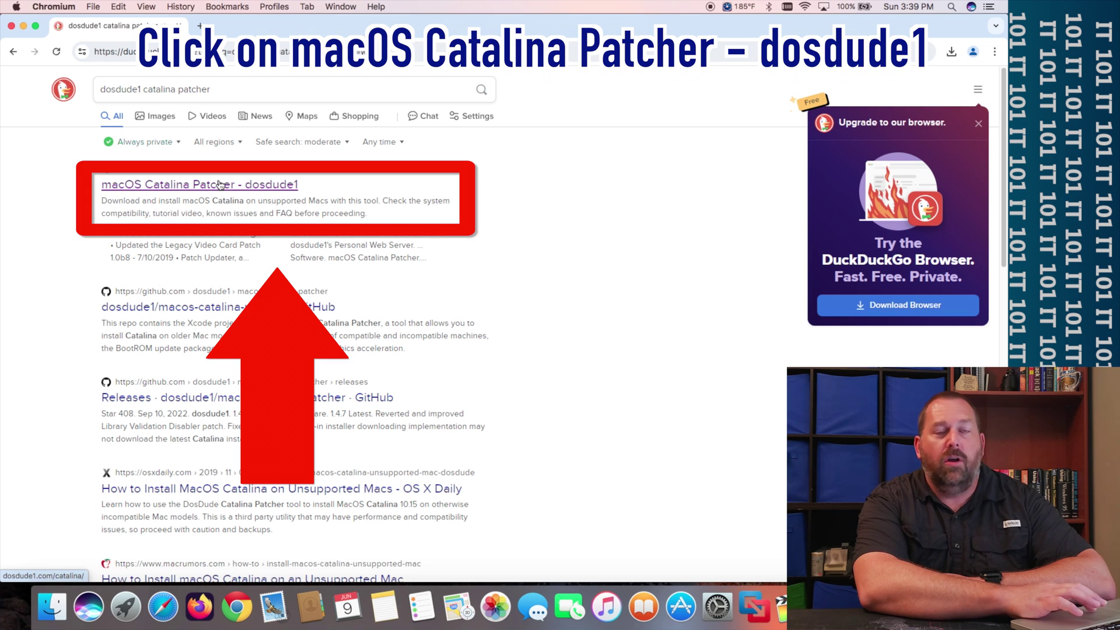
- Open the 'macOS Catalina Patcher - dosdude1' search result
{"action": "left_click", "coordinate": [269, 185]}
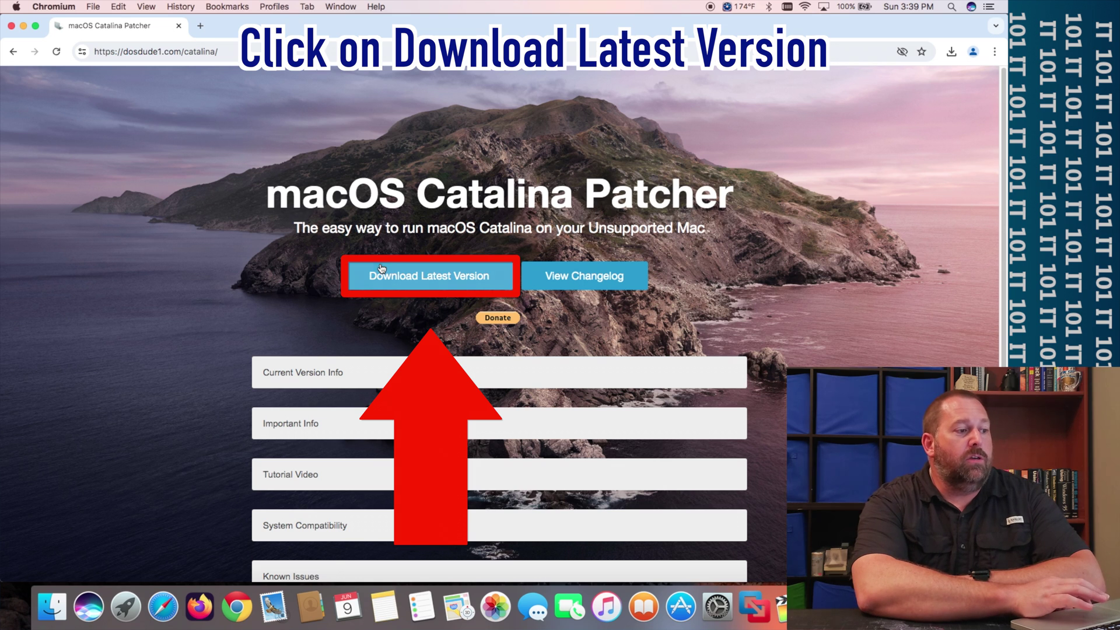
- Download the latest macOS Catalina Patcher.dmg (211 MB) from dosdude1.com/catalina
{"action": "left_click", "coordinate": [459, 281]}
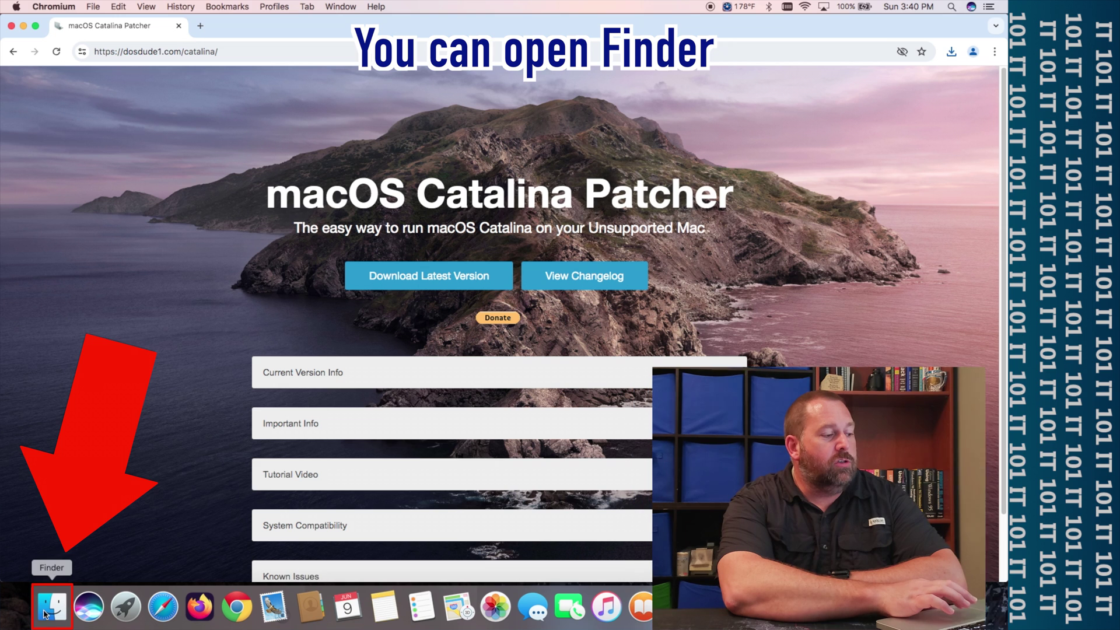
- Mount macOS Catalina Patcher.dmg from Downloads and launch the patcher app inside it
{"action": "left_click", "coordinate": [49, 622]}
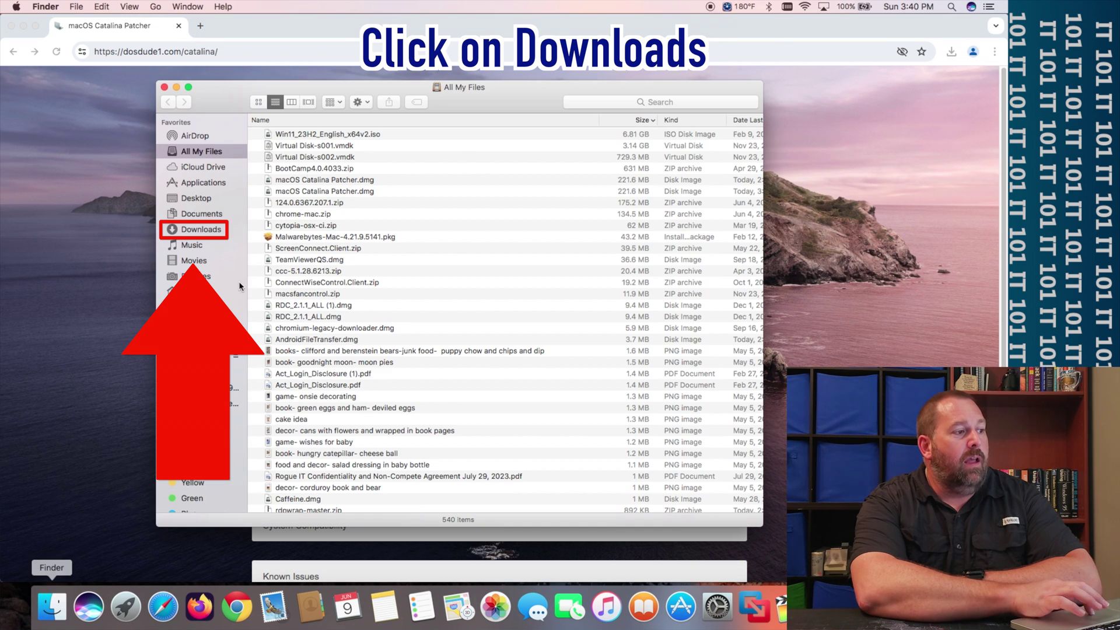
{"action": "left_click", "coordinate": [208, 233]}
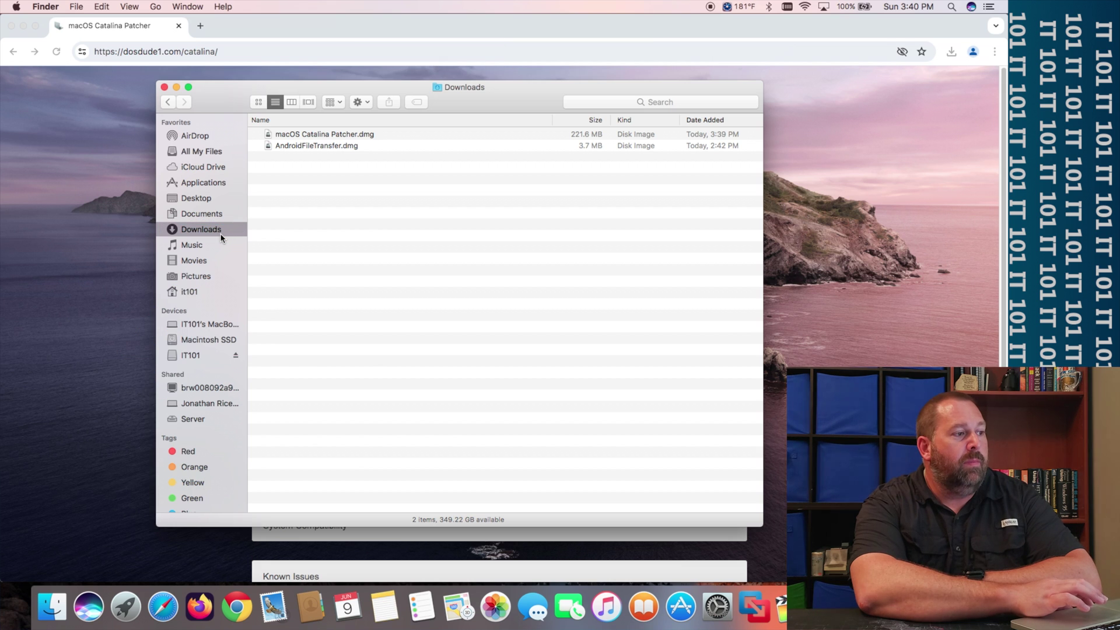
{"action": "left_click", "coordinate": [310, 136]}
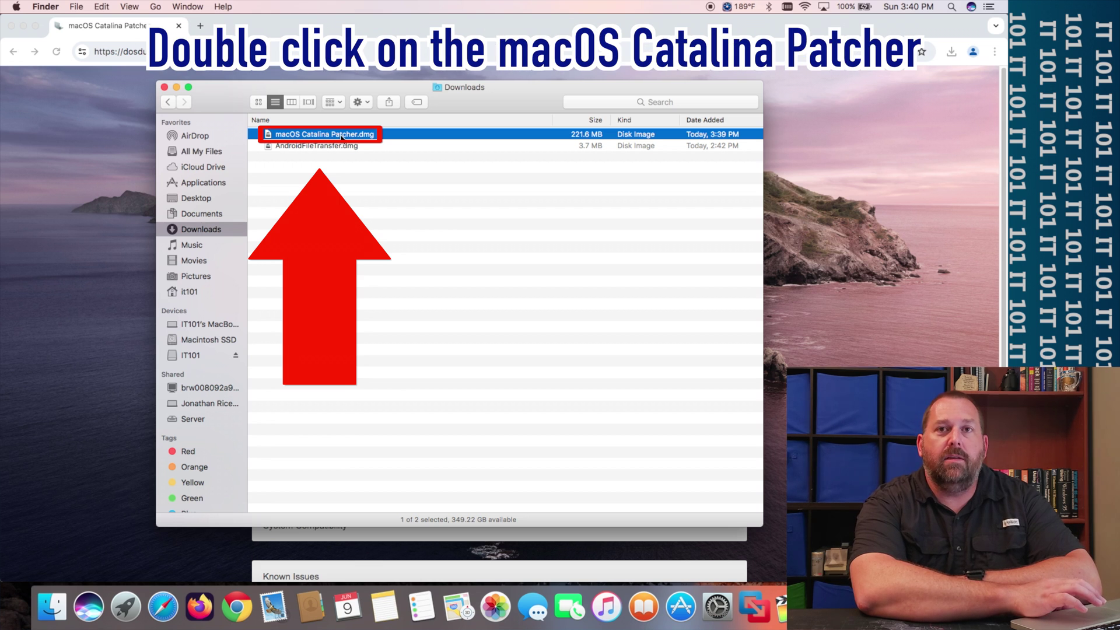
{"action": "double_click", "coordinate": [341, 135]}
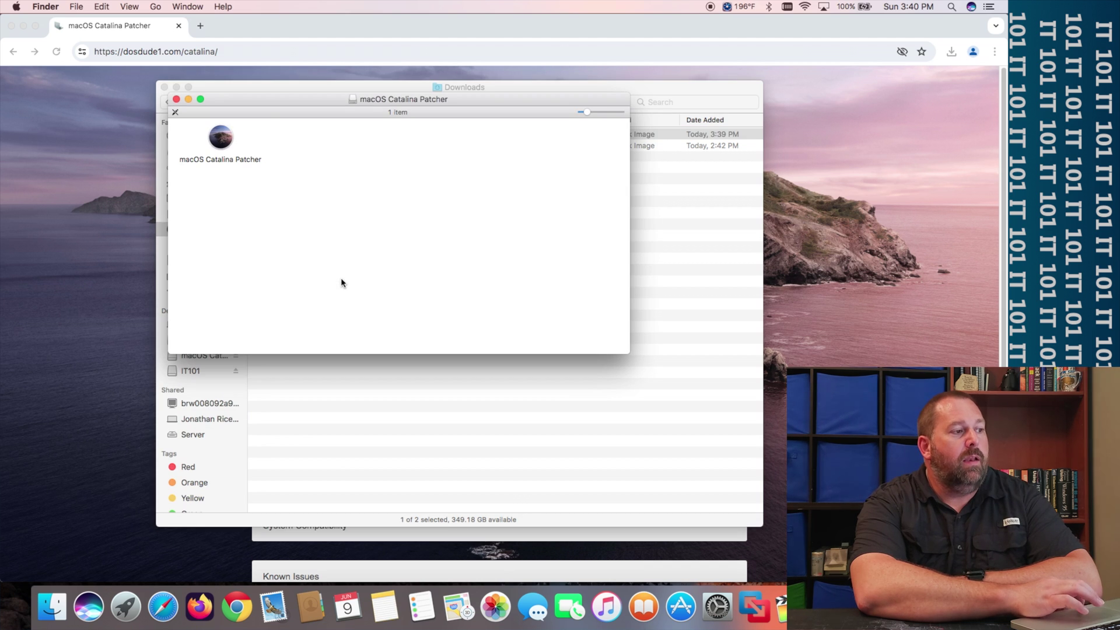
{"action": "double_click", "coordinate": [225, 138]}
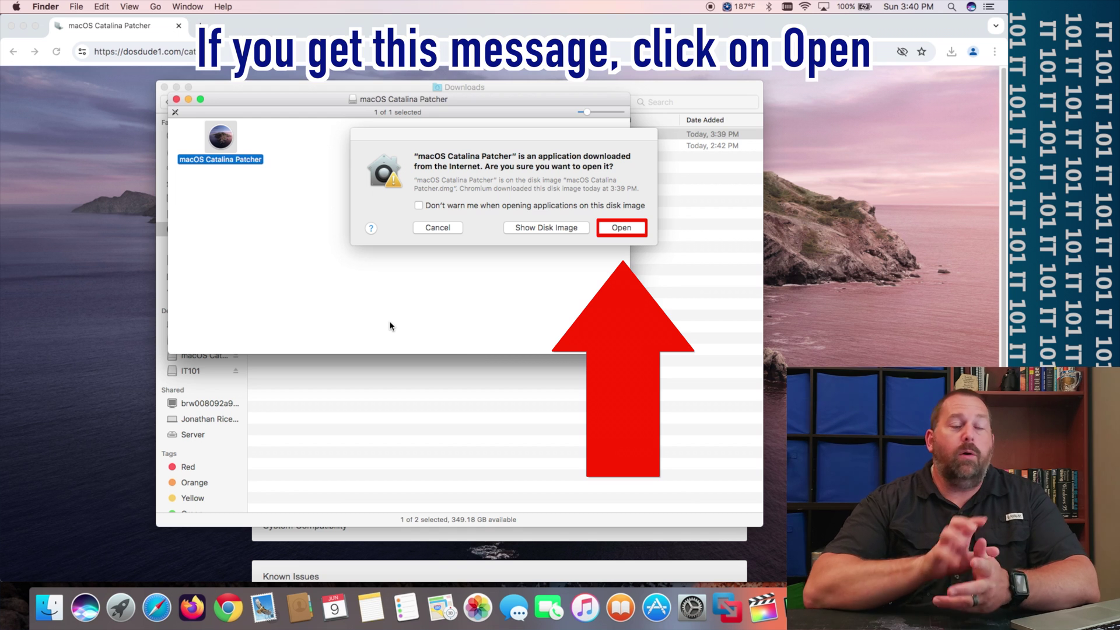
- Allow the downloaded patcher to open, then continue past the welcome and Contributors pages
{"action": "left_click", "coordinate": [622, 231]}
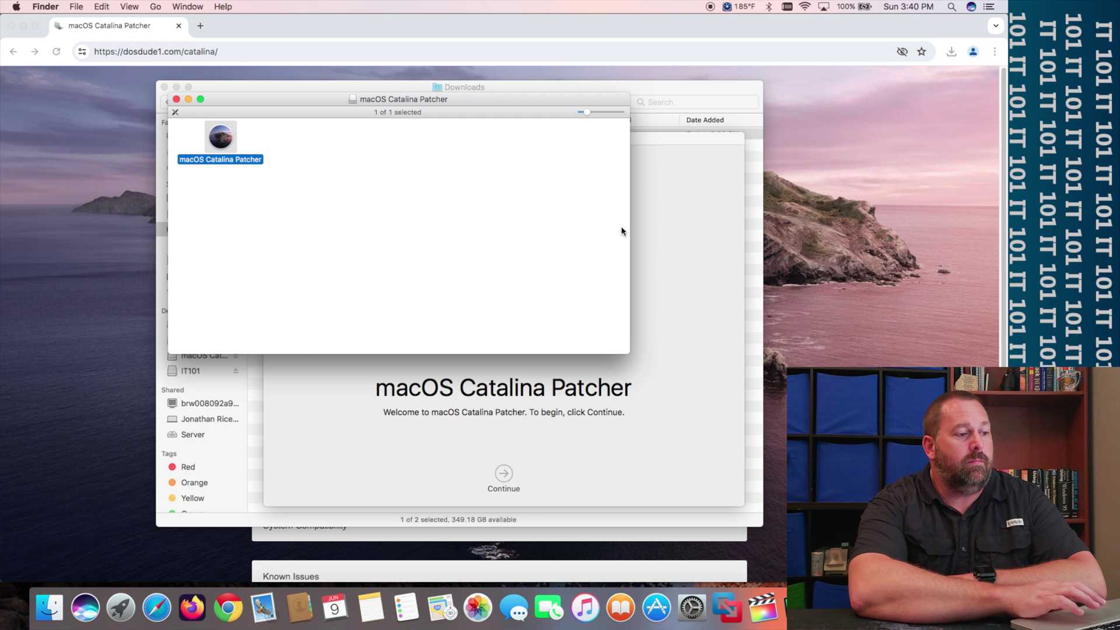
{"action": "left_click", "coordinate": [668, 443]}
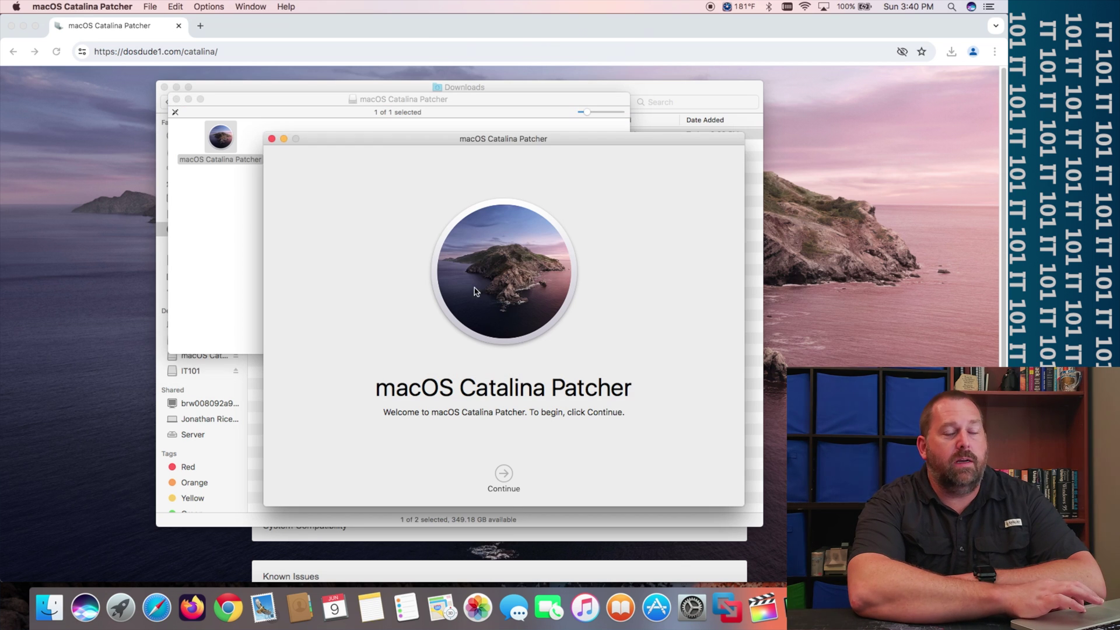
{"action": "left_click", "coordinate": [503, 473]}
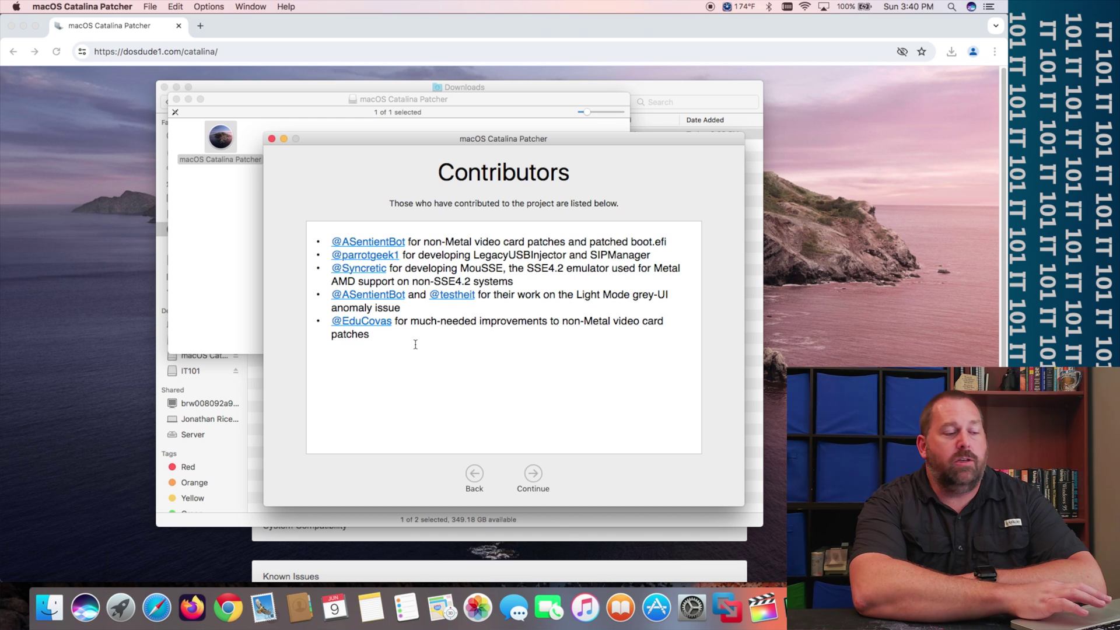
{"action": "left_click", "coordinate": [532, 475]}
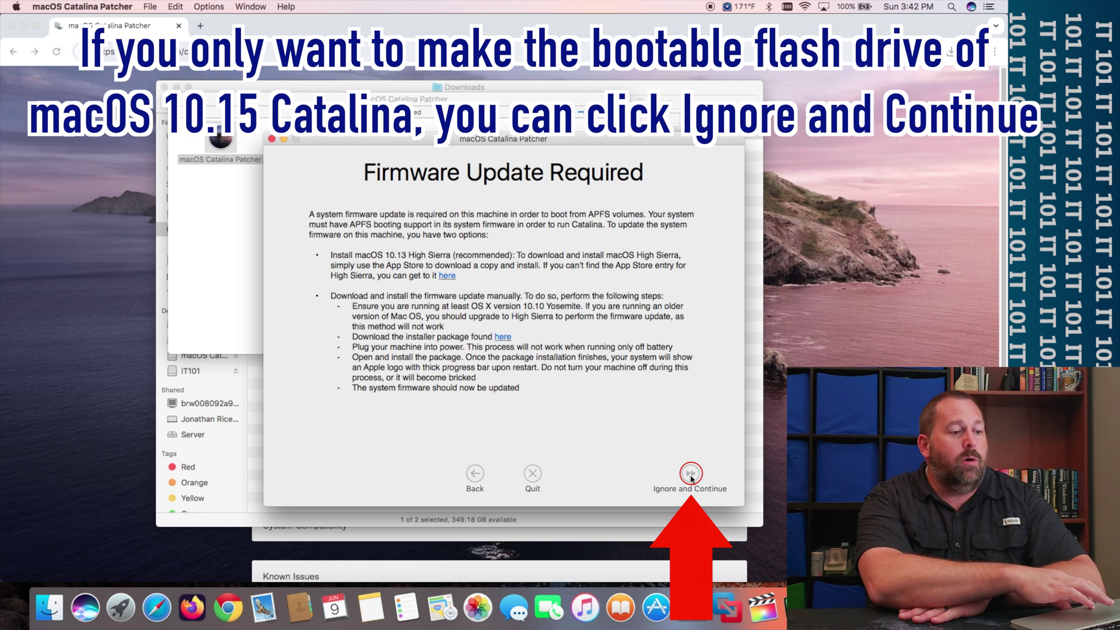
- Ignore the firmware update and download a fresh Catalina installer copy from Apple
{"action": "left_click", "coordinate": [691, 475]}
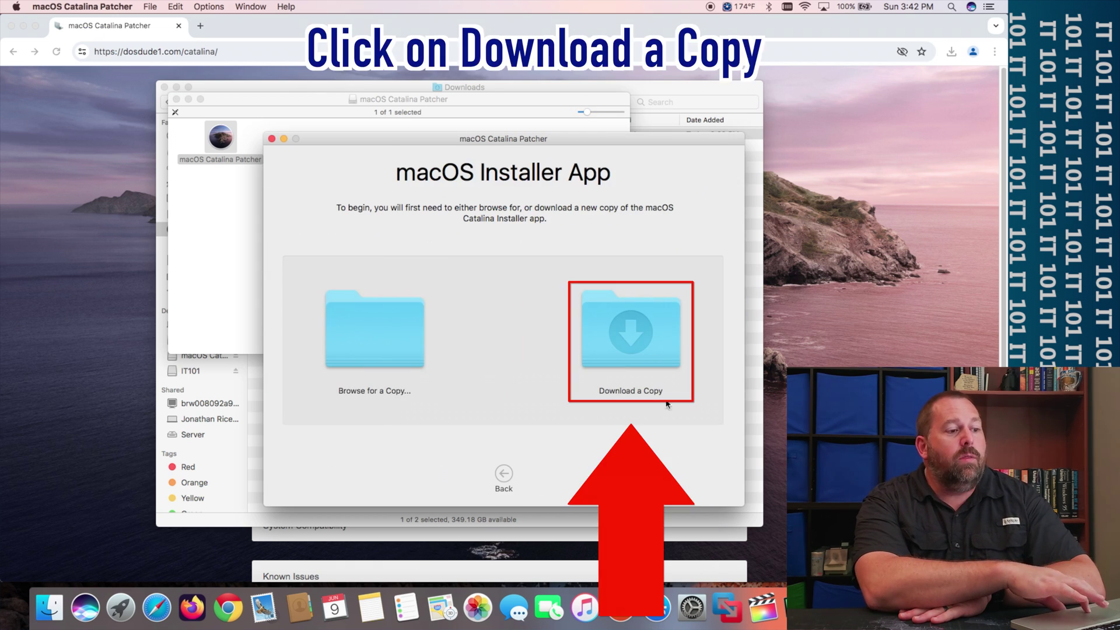
{"action": "left_click", "coordinate": [651, 353]}
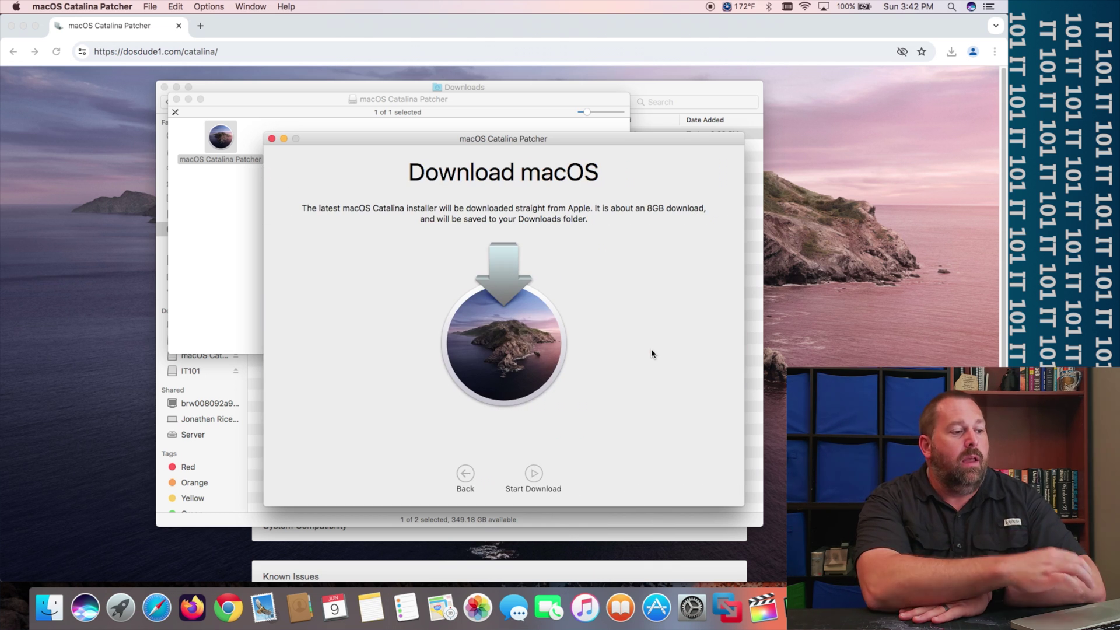
{"action": "left_click", "coordinate": [535, 474]}
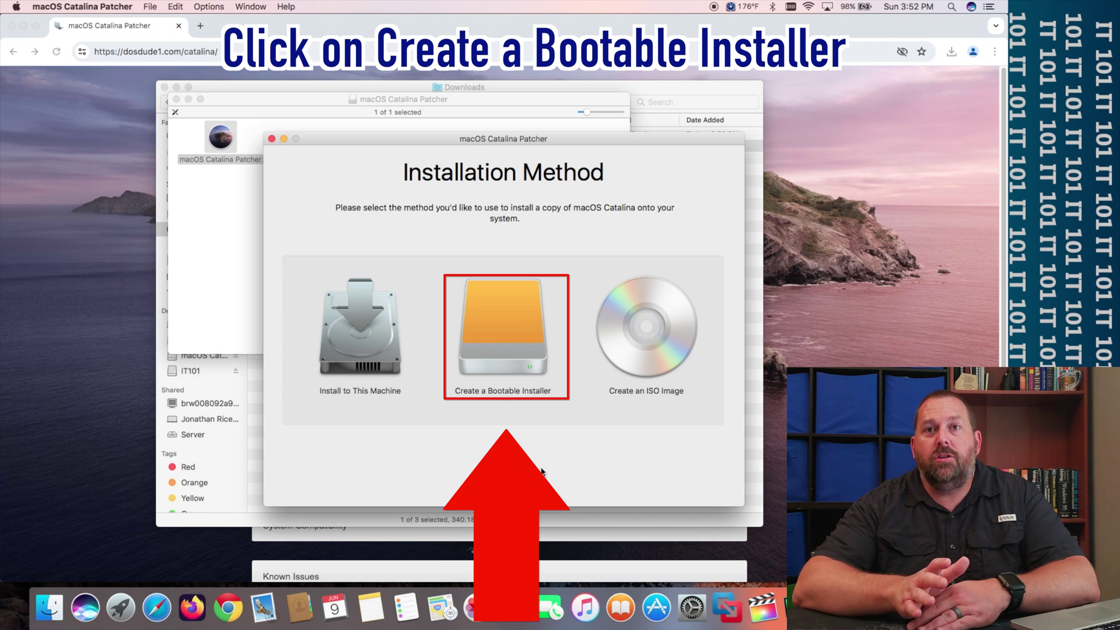
- Target the IT101 drive for a bootable installer, confirm its erasure, and authorise with the account password
{"action": "left_click", "coordinate": [510, 318]}
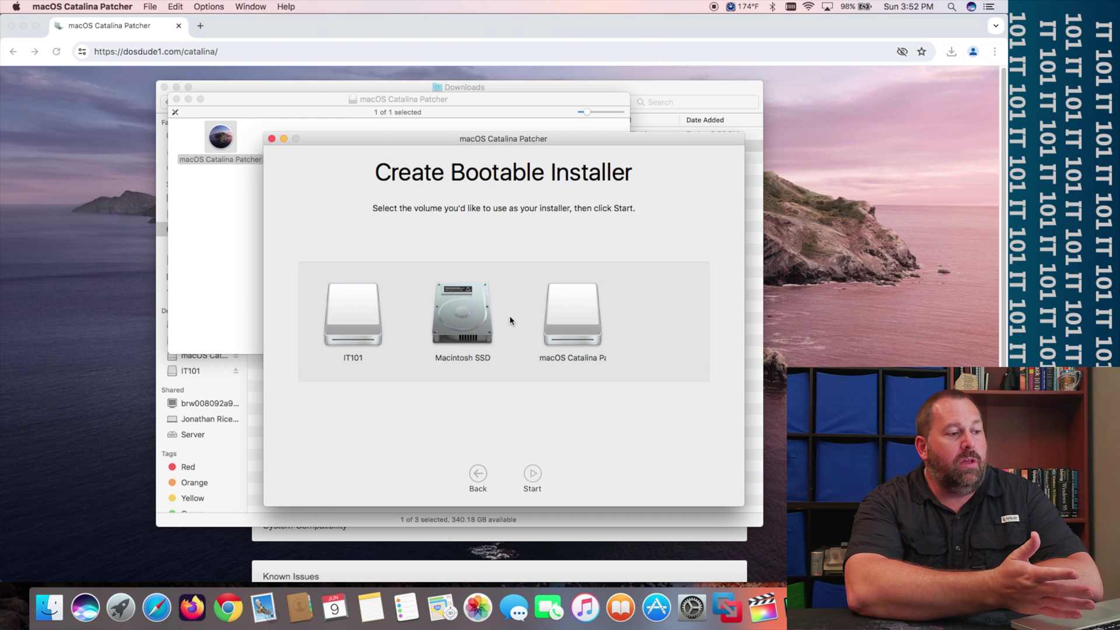
{"action": "left_click", "coordinate": [360, 311]}
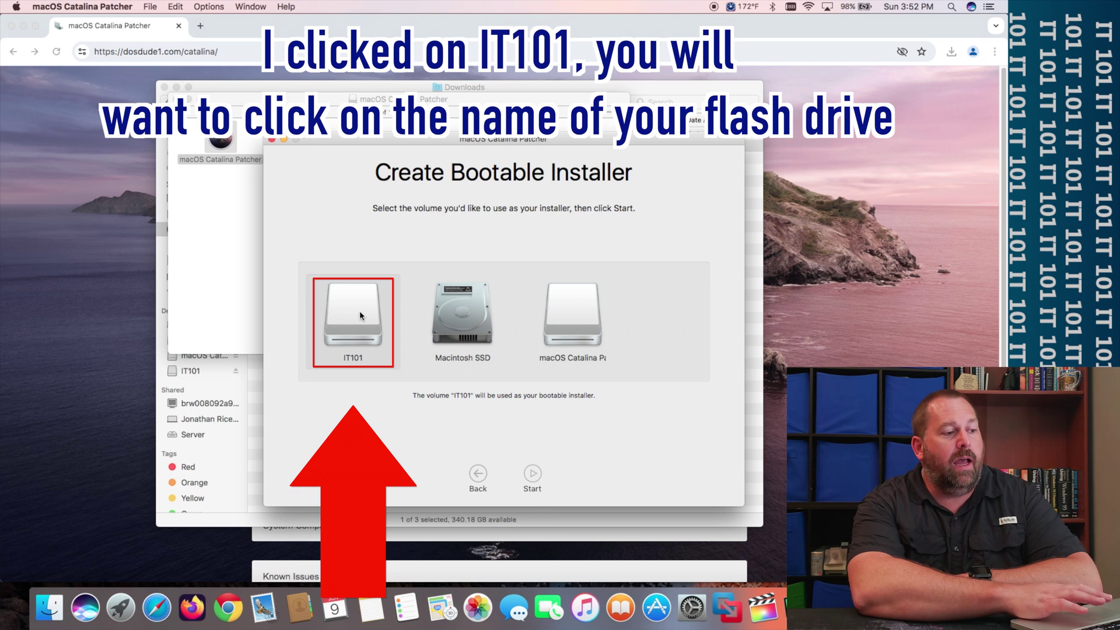
{"action": "left_click", "coordinate": [533, 470]}
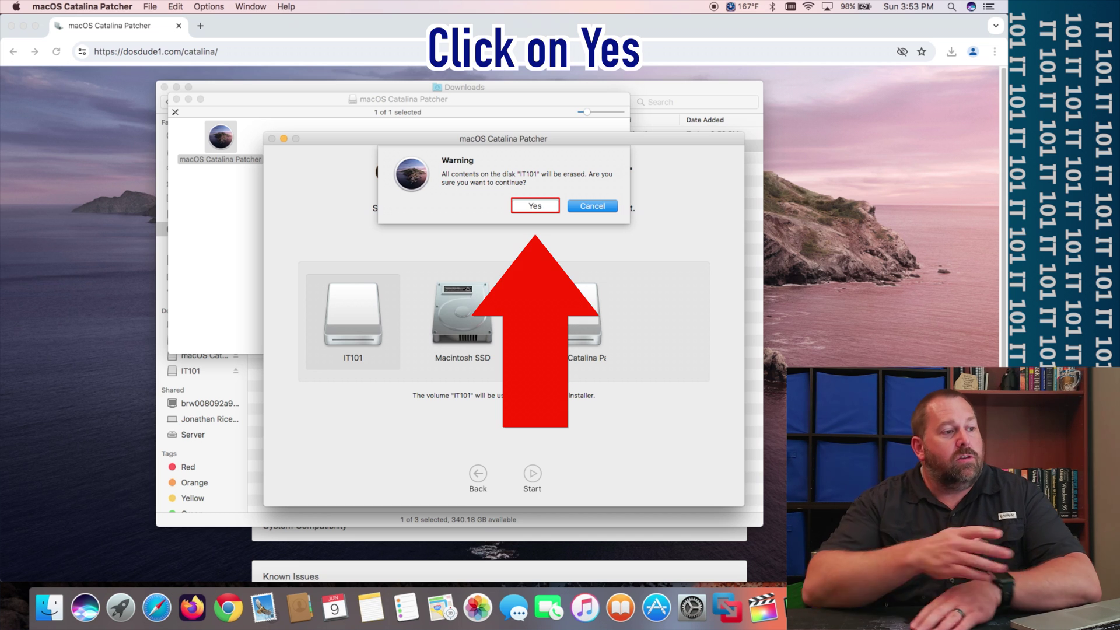
{"action": "left_click", "coordinate": [528, 206]}
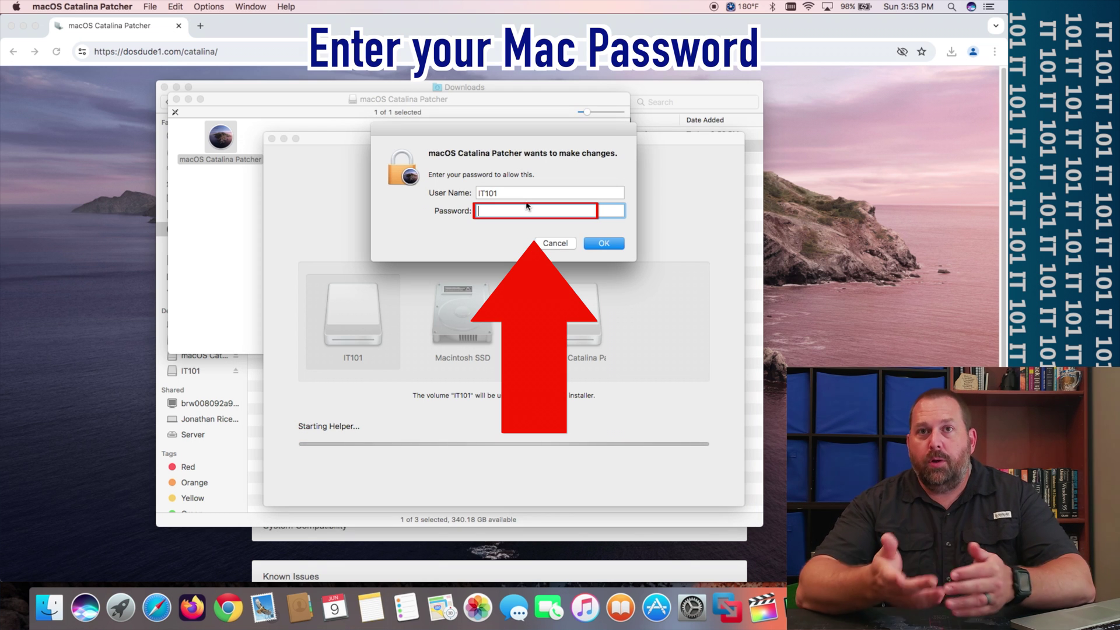
{"action": "type", "text": "*****"}
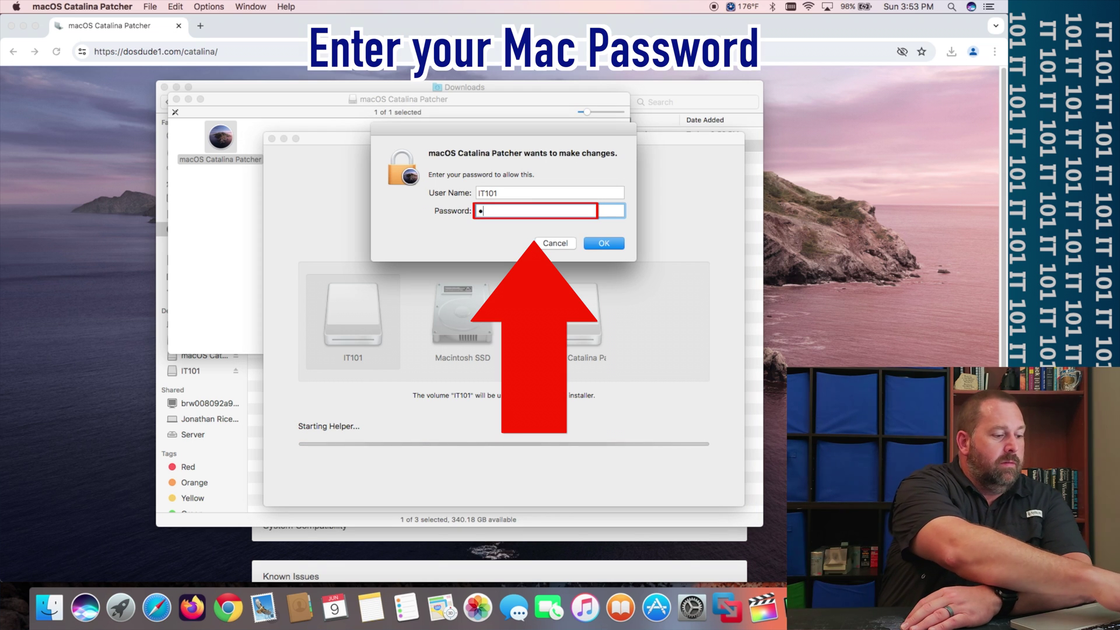
{"action": "type", "text": "*"}
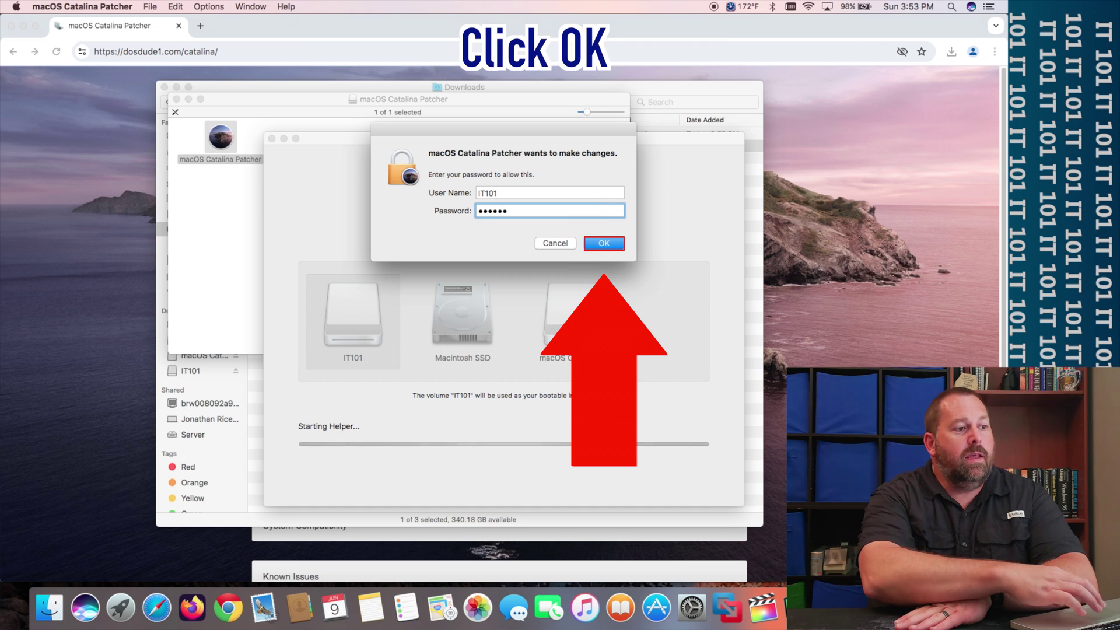
{"action": "left_click", "coordinate": [603, 246]}
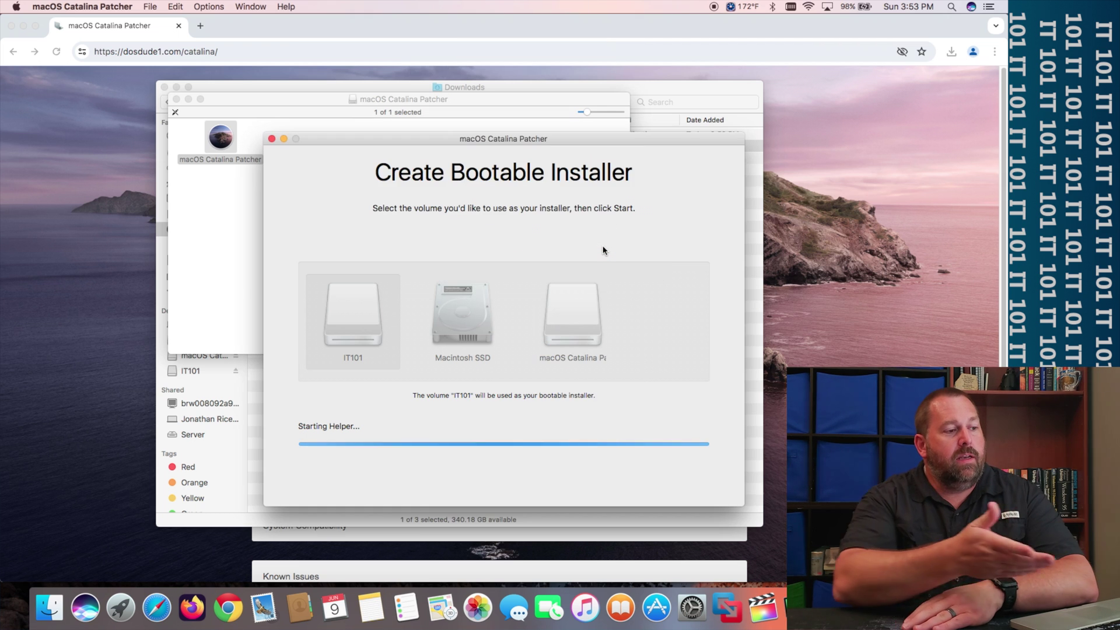